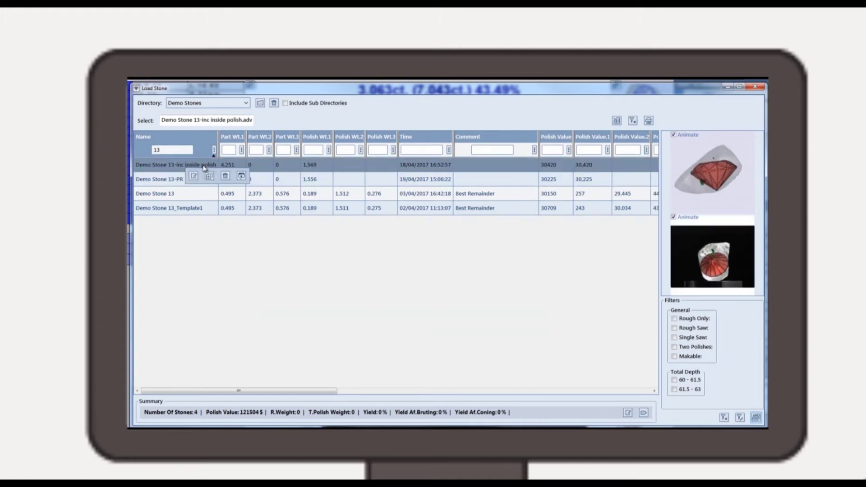
Add the Best Value field after Part Wt.2 in the stone list's chosen fields.
left_click(618, 120)
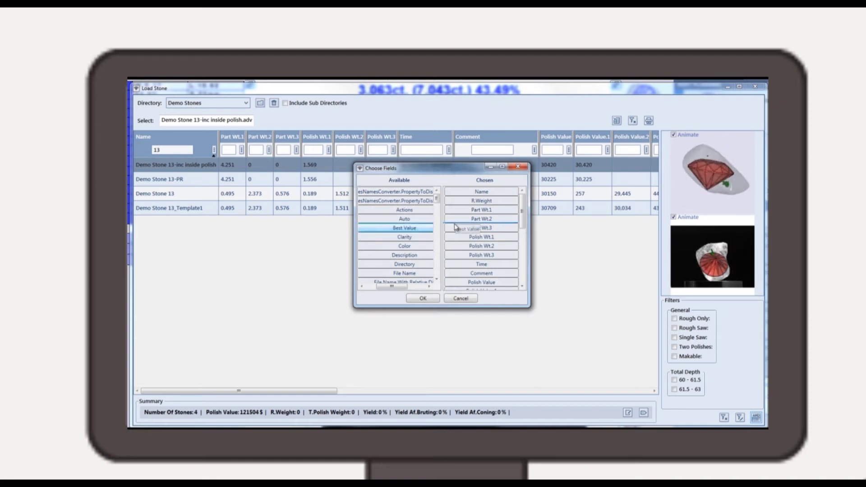
left_click_drag(454, 229, 454, 229)
left_click(424, 299)
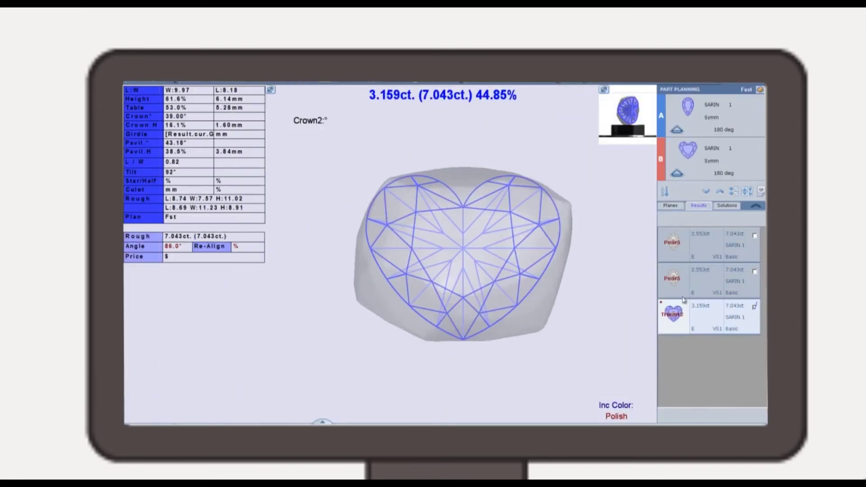
Select the pear-shaped result, yielding 2.553ct (36.24%) from the 7.043ct rough.
left_click(677, 285)
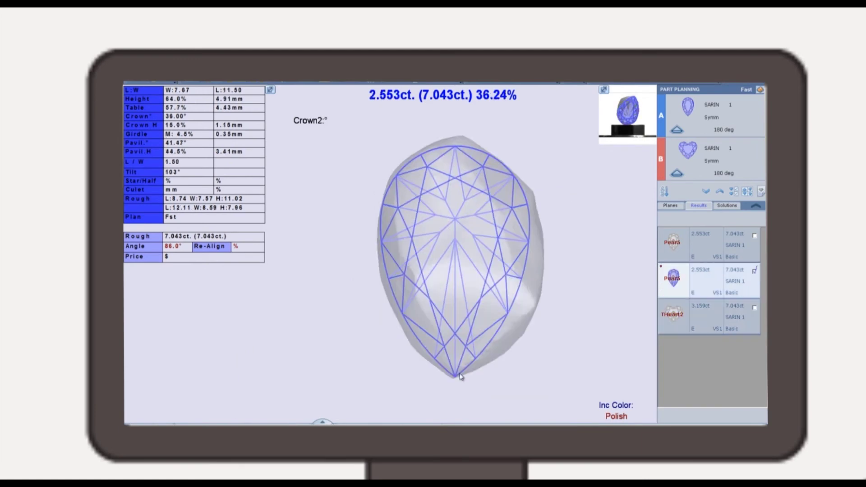